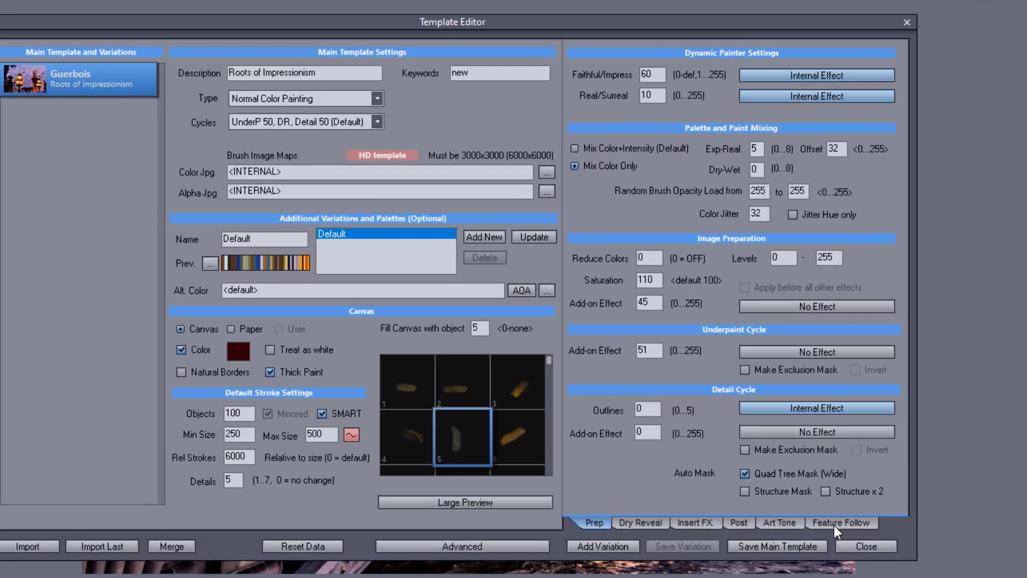
Step: Search the parameter list for "angle" and place the Feature Follow Default Angle control on the empty panel
click(833, 524)
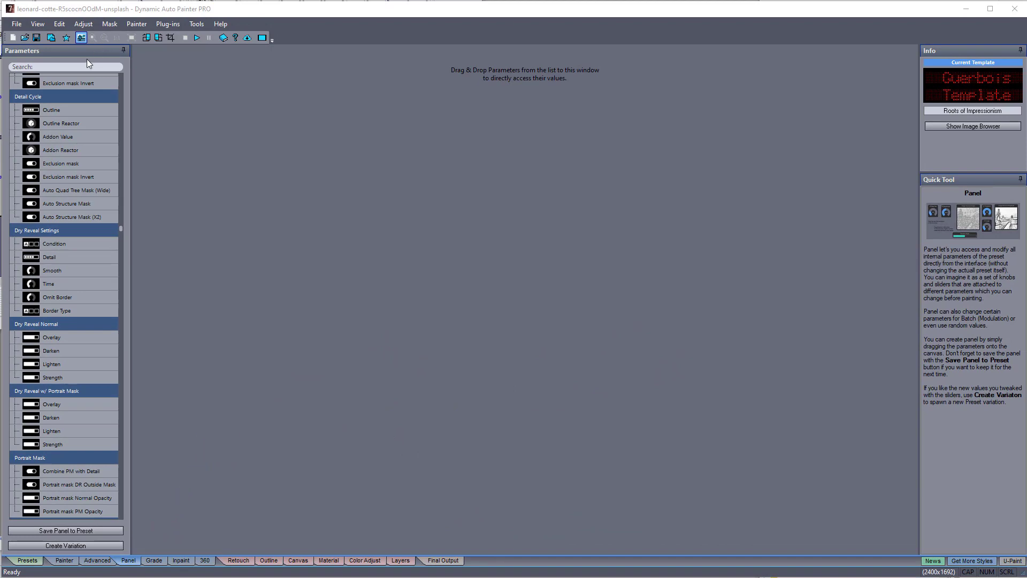
click(64, 67)
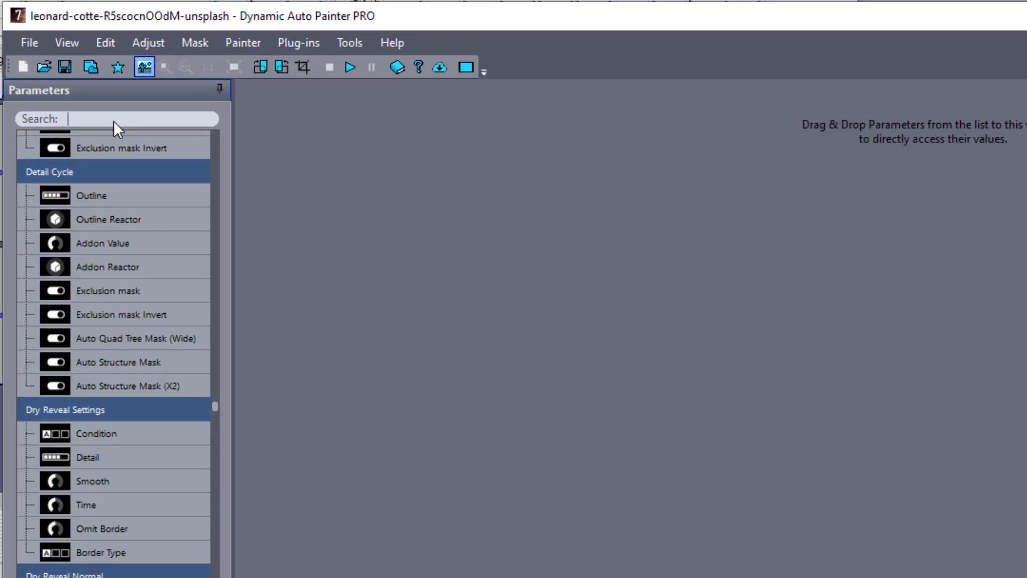
text(angle)
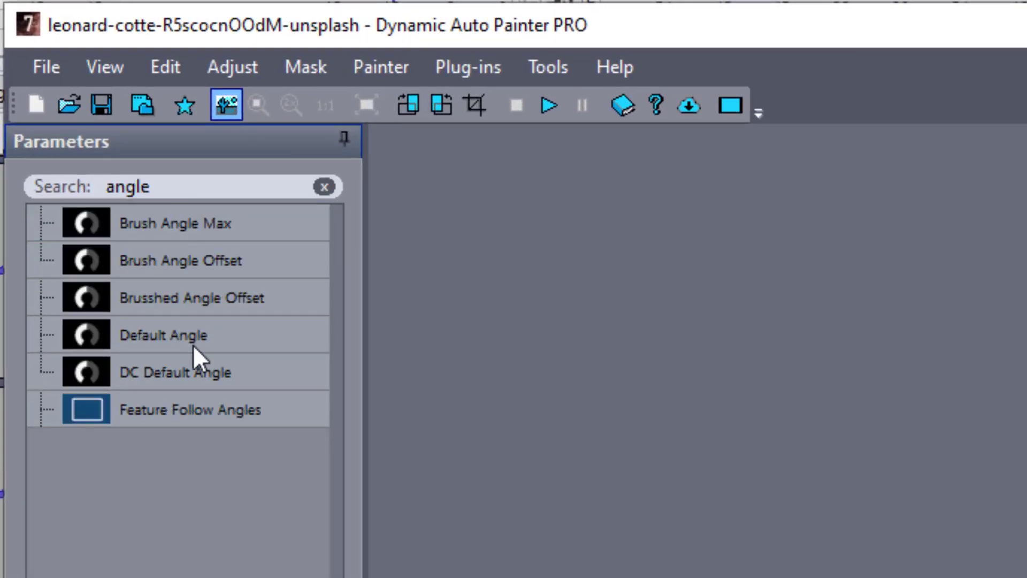
drag(189, 346, 644, 381)
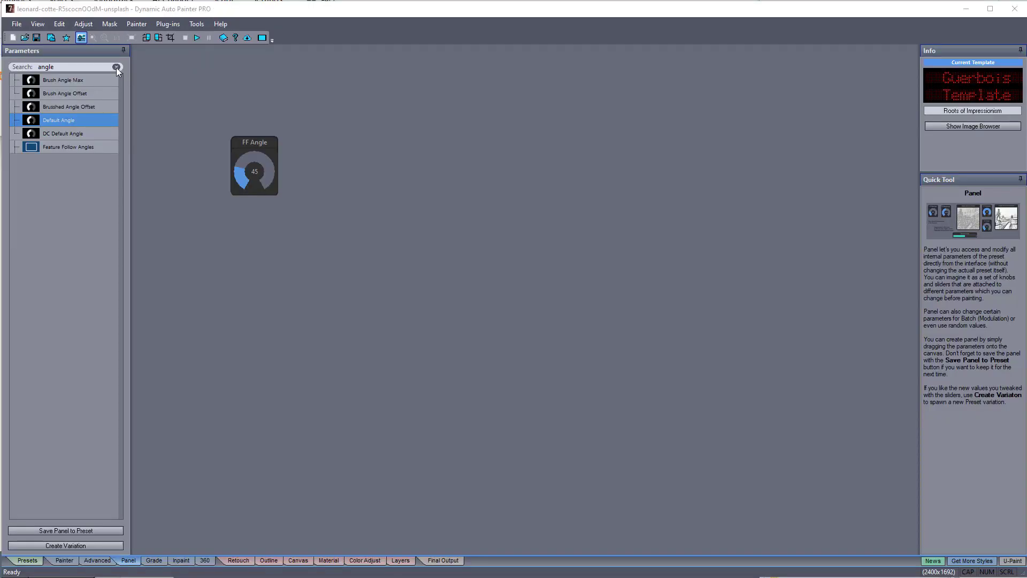
click(117, 68)
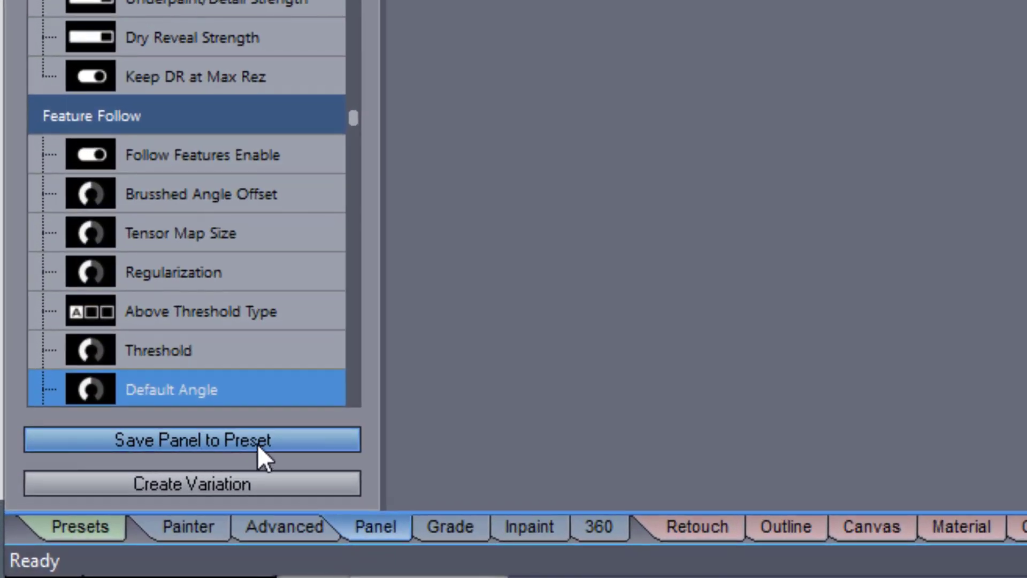
Step: Save the panel to the Guerbois preset and reload it by switching to HeavyHD and back to Guerbois
click(258, 444)
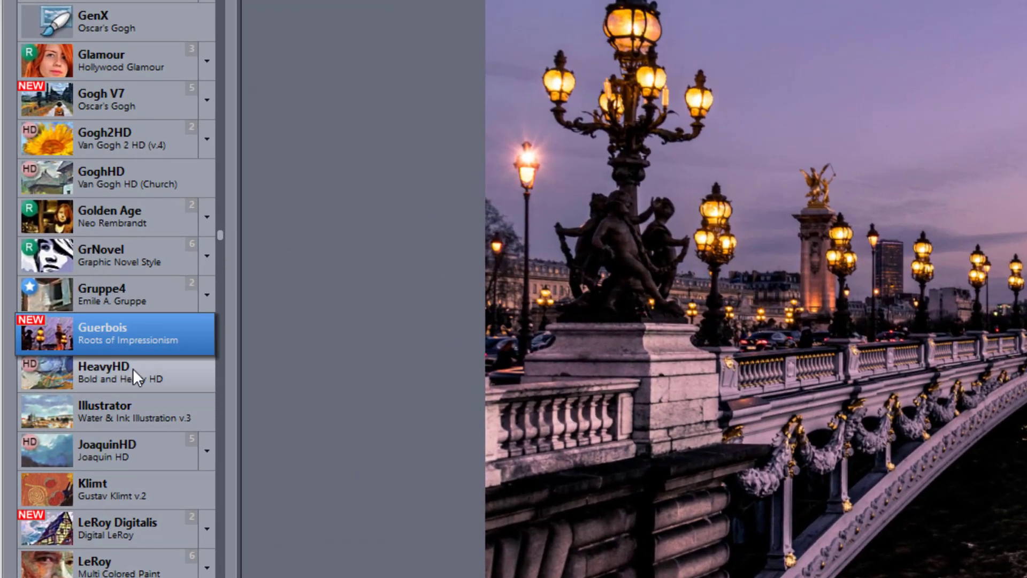
click(133, 368)
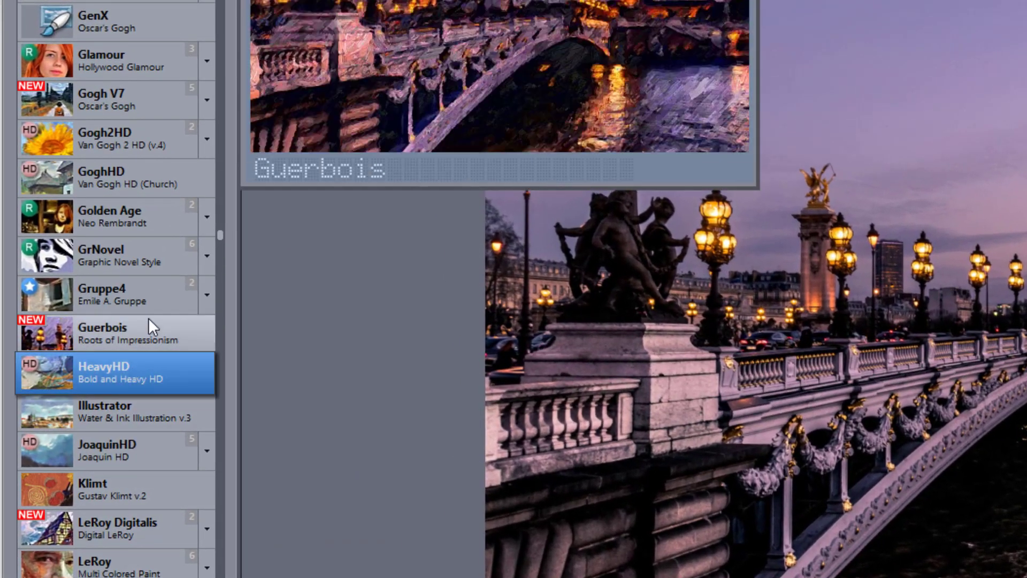
click(147, 328)
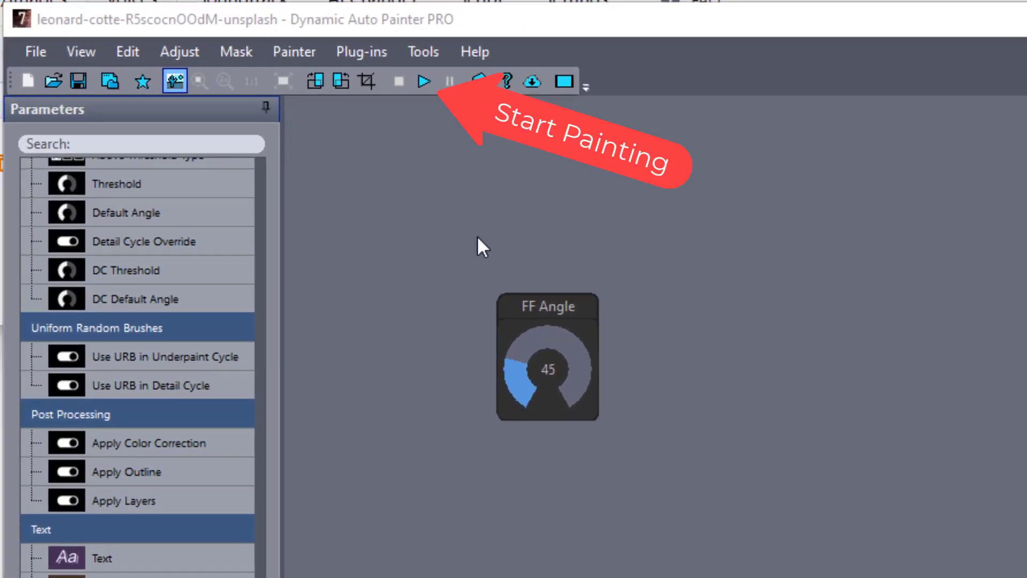
Step: Paint the image with FF Angle at 45, and again with FF Angle set to 135
click(422, 80)
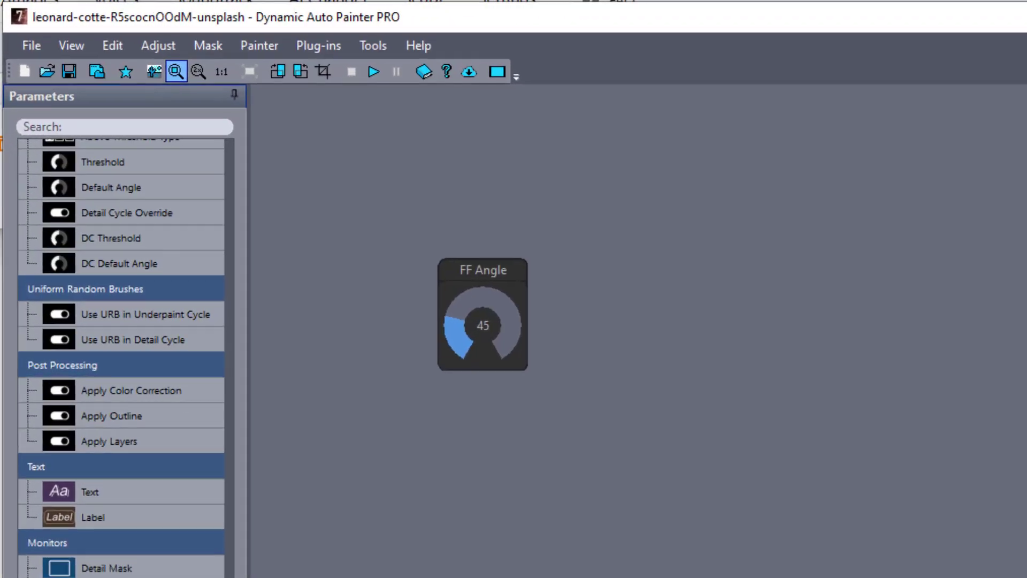
drag(489, 334, 507, 327)
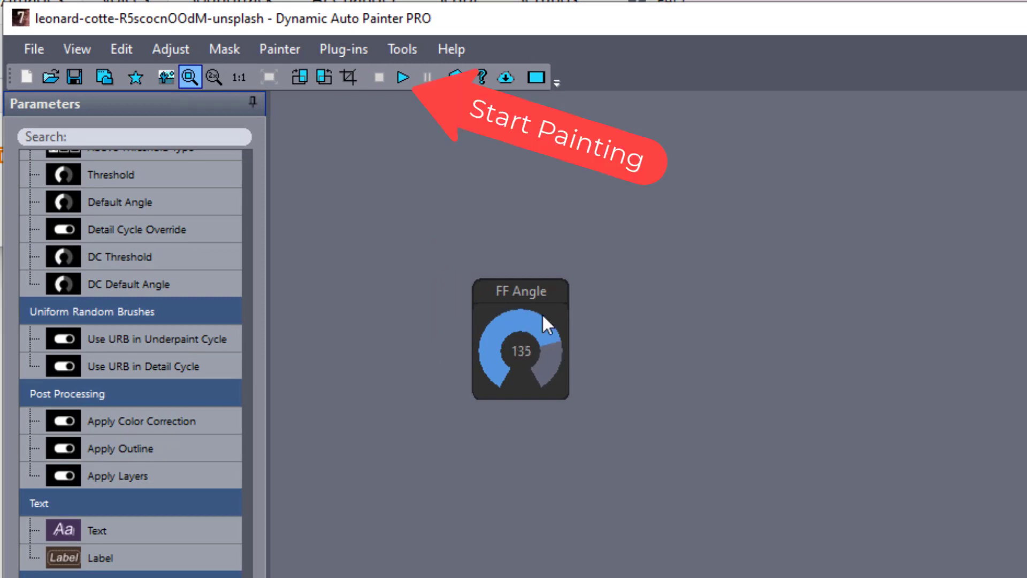
click(404, 78)
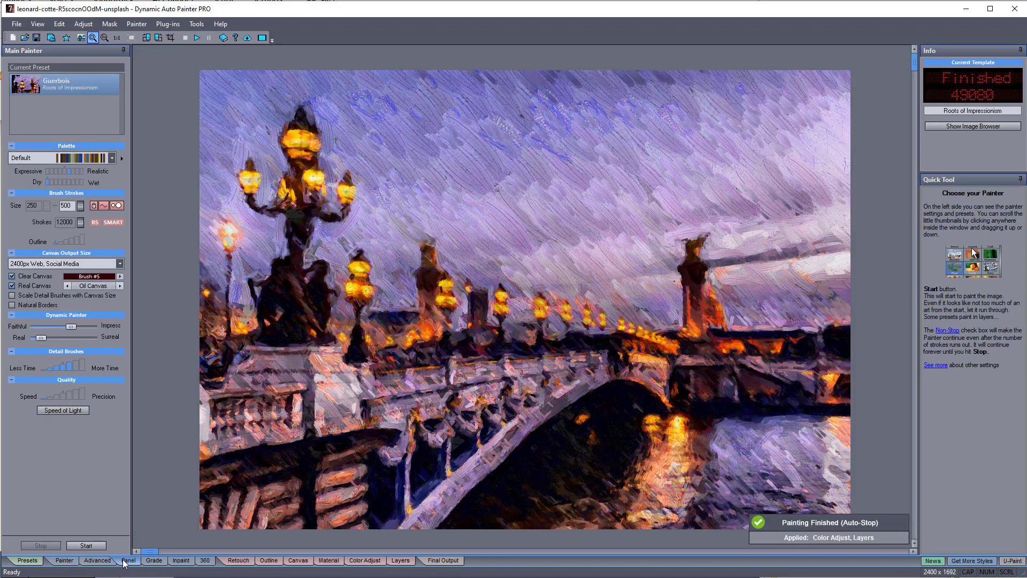
Step: Attach a Parameter Modulator ranging from 25 % to 75 % to the FF Angle control and add a Modulate Dial to the panel
click(129, 560)
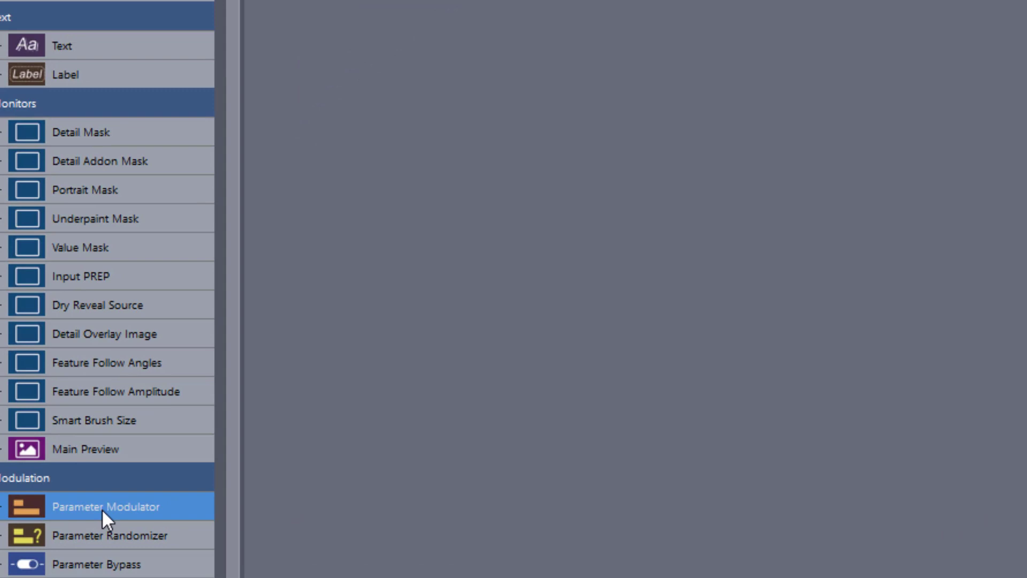
drag(102, 508, 184, 236)
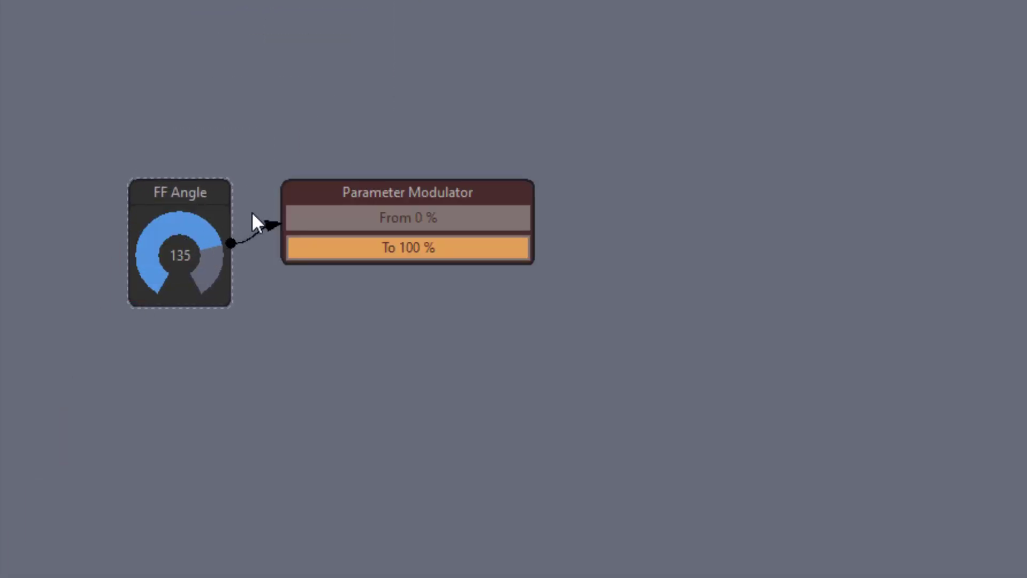
drag(288, 217, 350, 214)
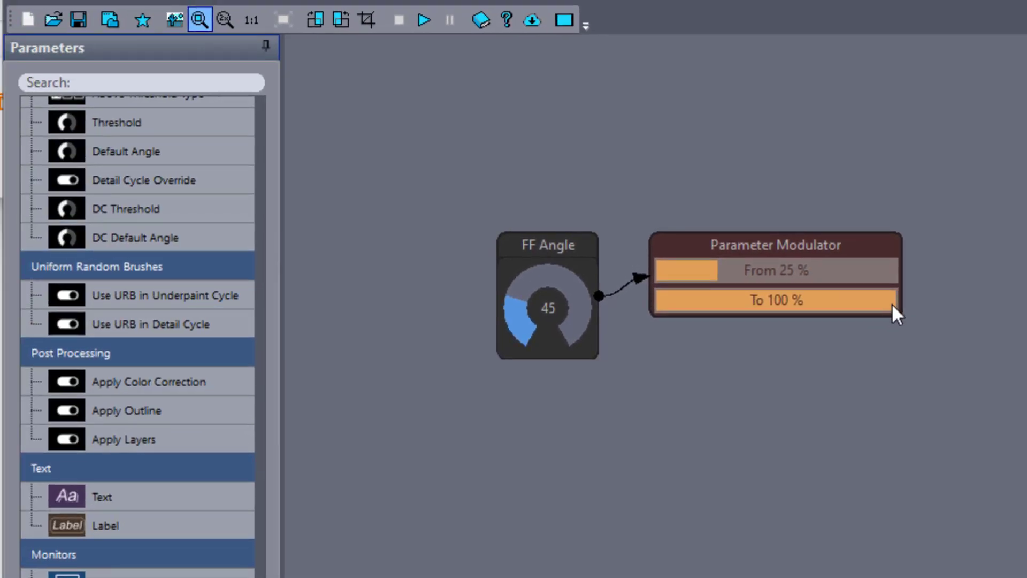
drag(892, 305, 839, 309)
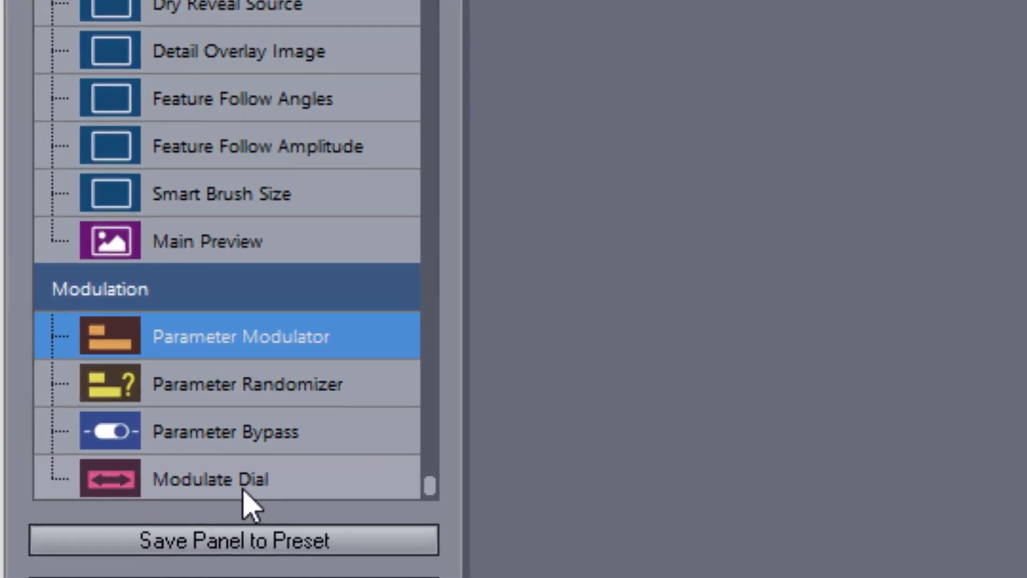
drag(243, 488, 320, 206)
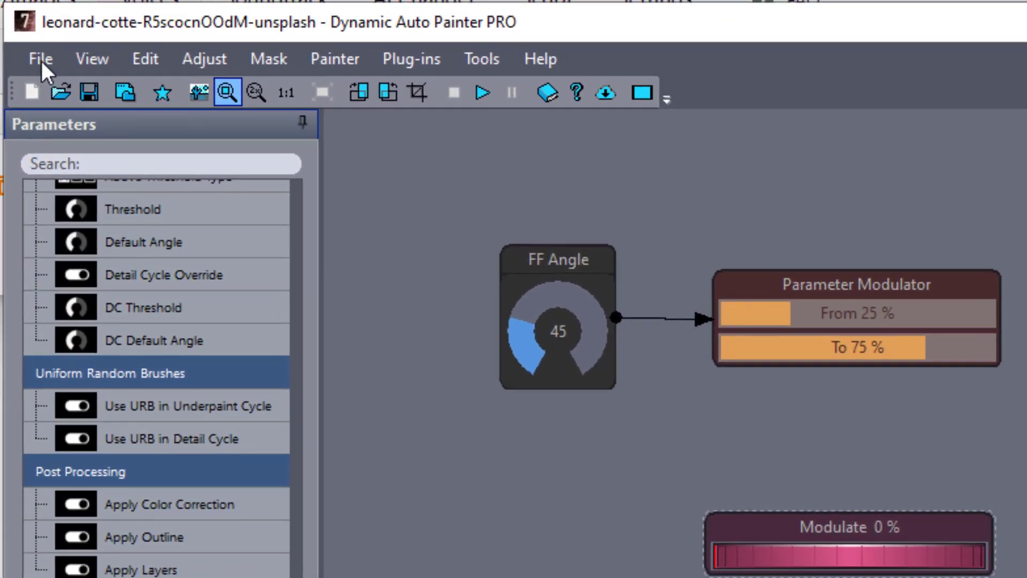
Step: Run a modulation batch of the FF Angle in 4 steps with the file prefix "angle" and output resized to 800 pixels
click(28, 39)
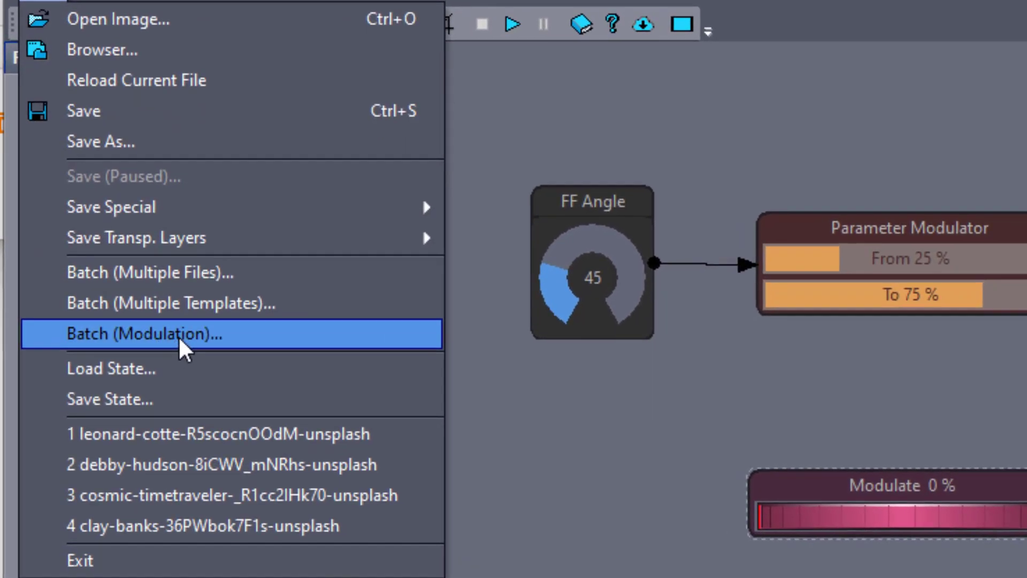
click(177, 383)
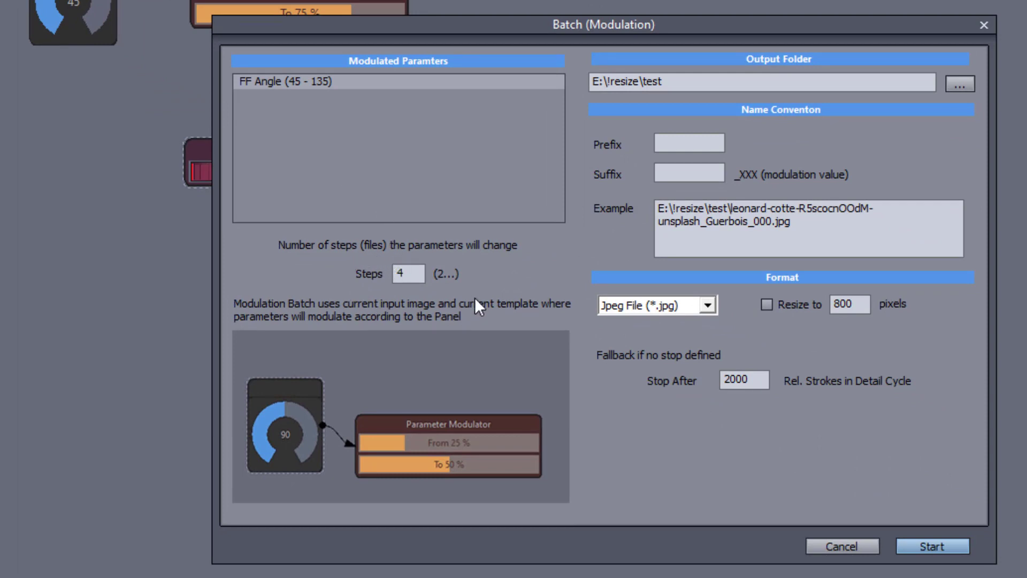
click(767, 305)
click(689, 143)
text(angle)
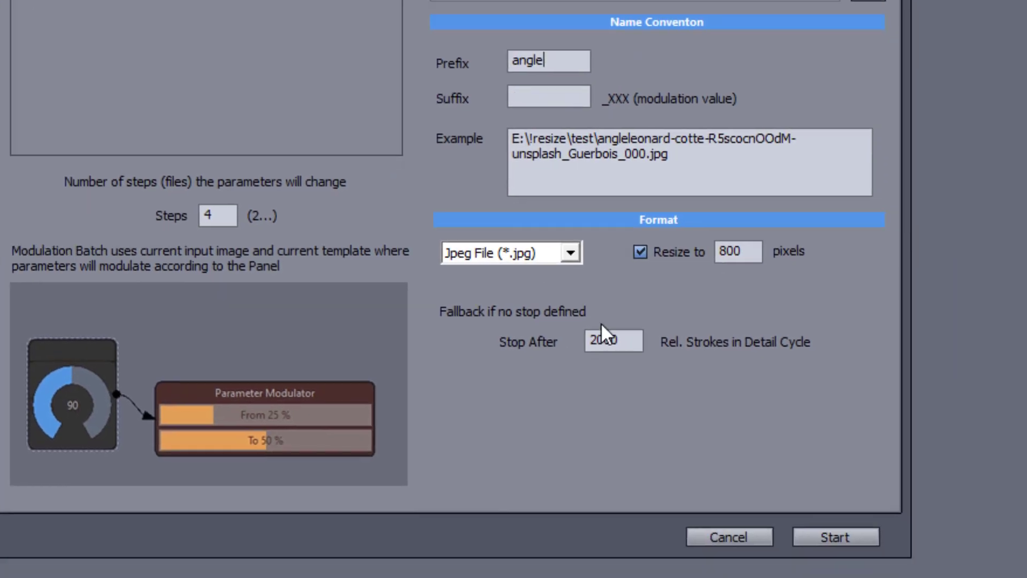
click(652, 402)
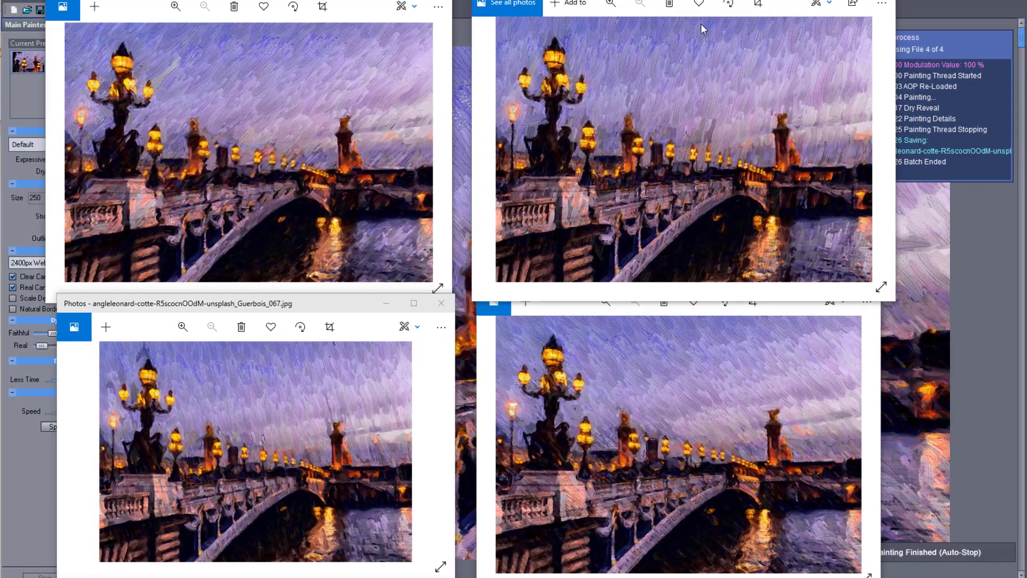
drag(364, 295, 363, 282)
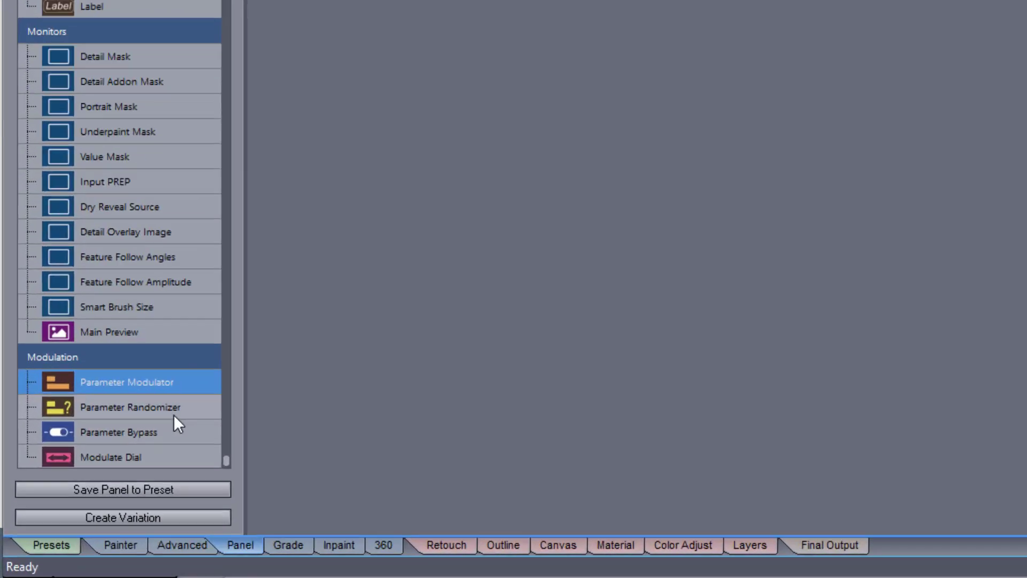
Step: Attach a Parameter Randomizer to the FF Angle control, ranging from 10 % to 80 %, and start painting
click(175, 413)
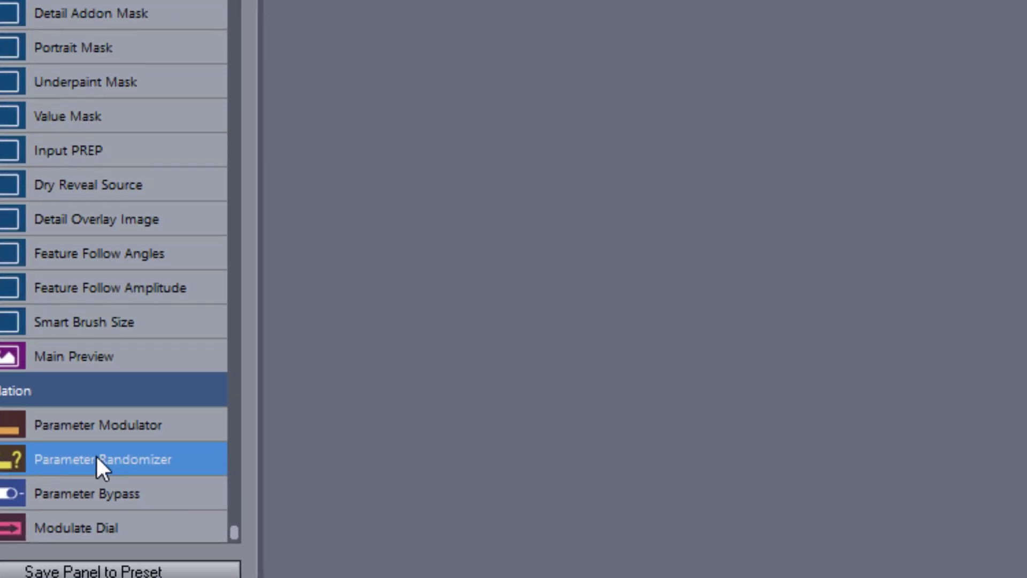
drag(194, 307, 239, 194)
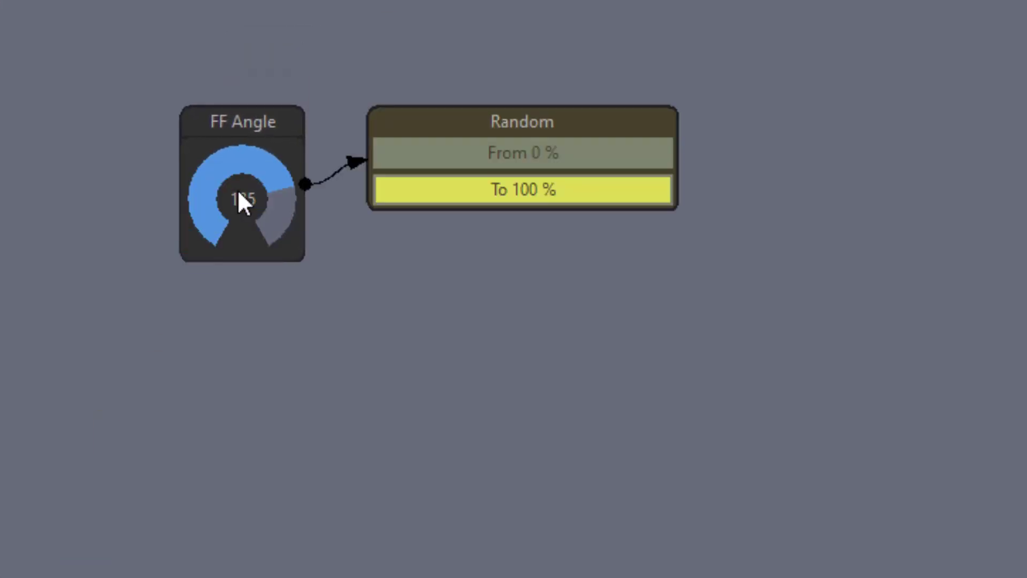
drag(377, 156, 408, 154)
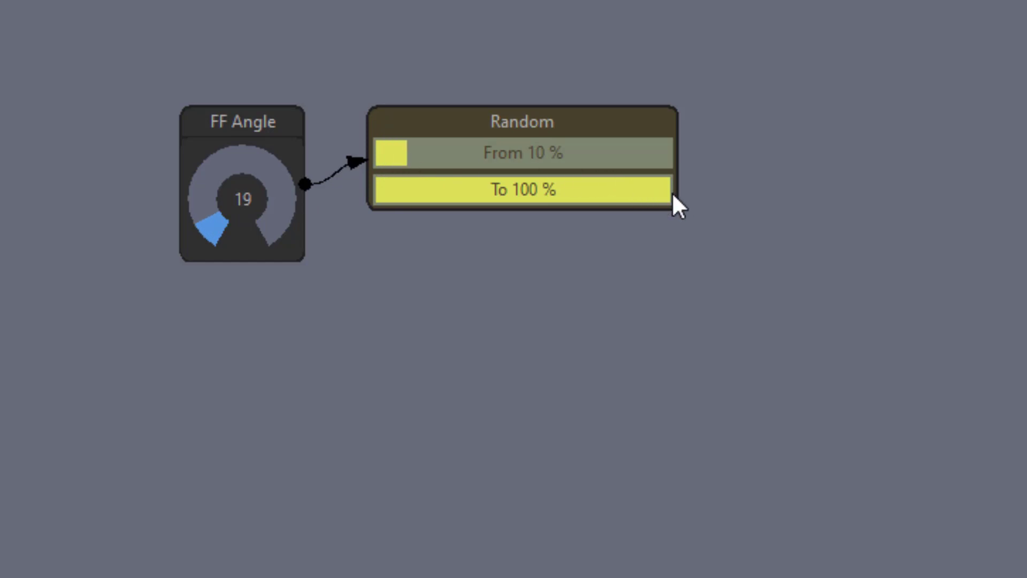
drag(673, 195, 614, 195)
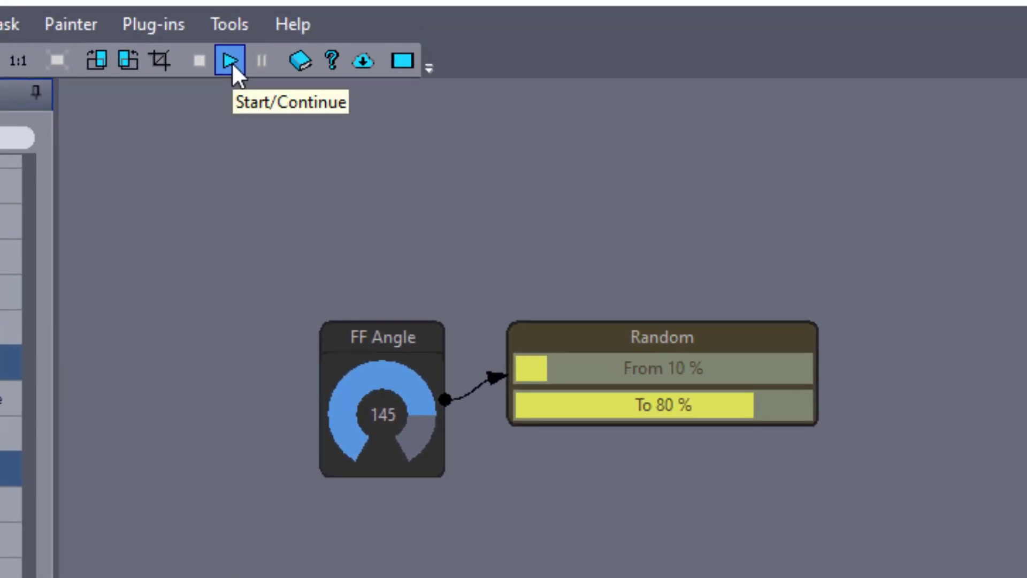
click(231, 60)
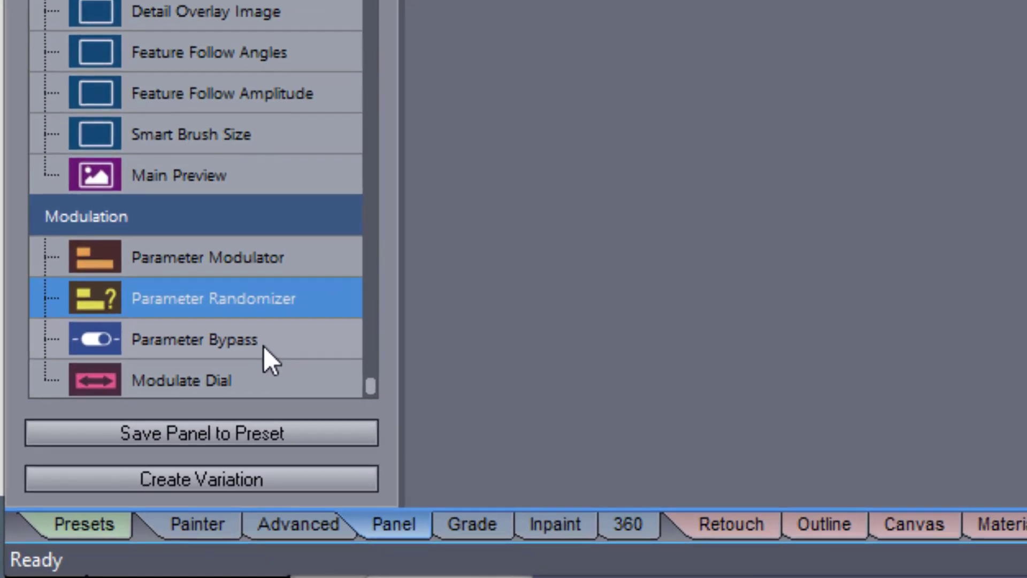
Step: Attach a Parameter Bypass to the FF Angle's randomizer and toggle it on and back off
click(100, 490)
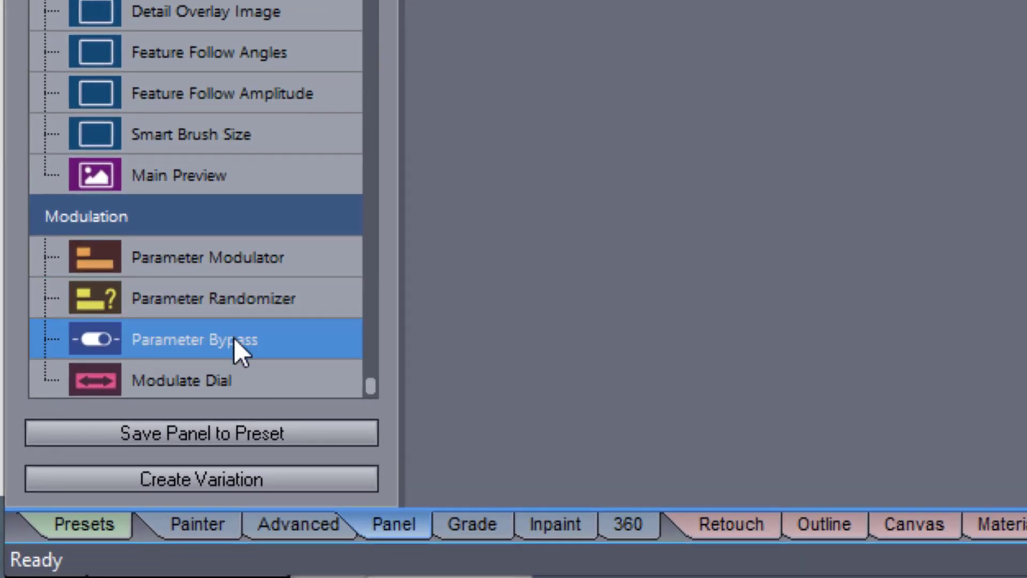
drag(234, 338, 583, 82)
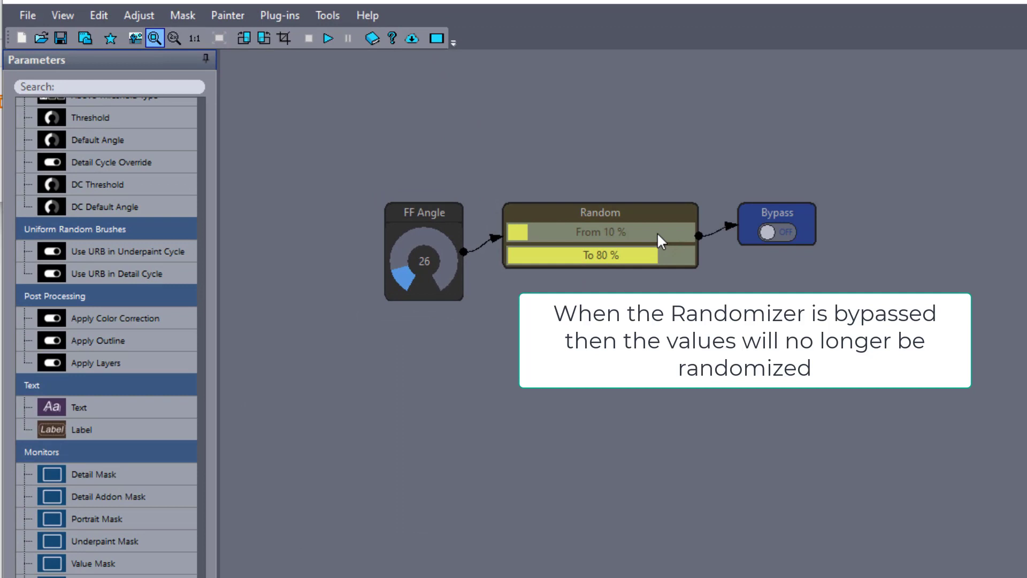
click(779, 233)
click(779, 234)
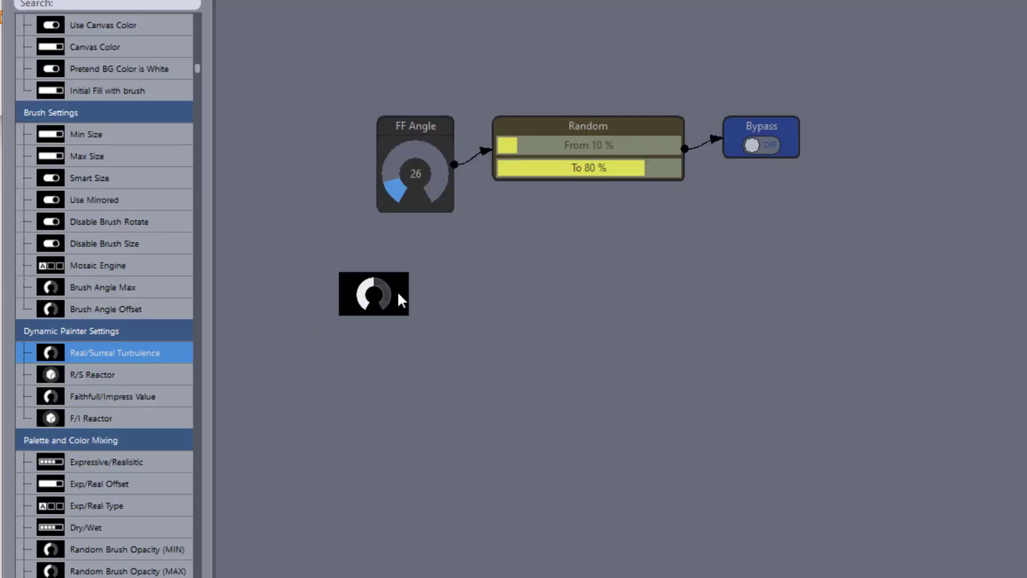
Step: Add a Real/Surreal Turbulence control below FF Angle, raise its value, attach a Parameter Bypass to it and toggle the bypass
drag(396, 292, 413, 304)
drag(436, 380, 441, 331)
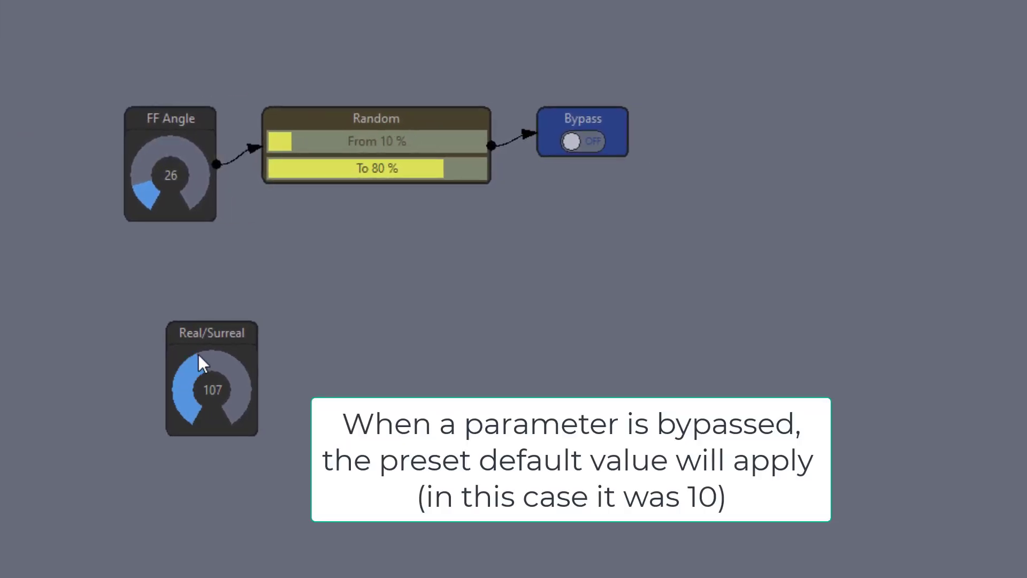
drag(90, 362, 209, 381)
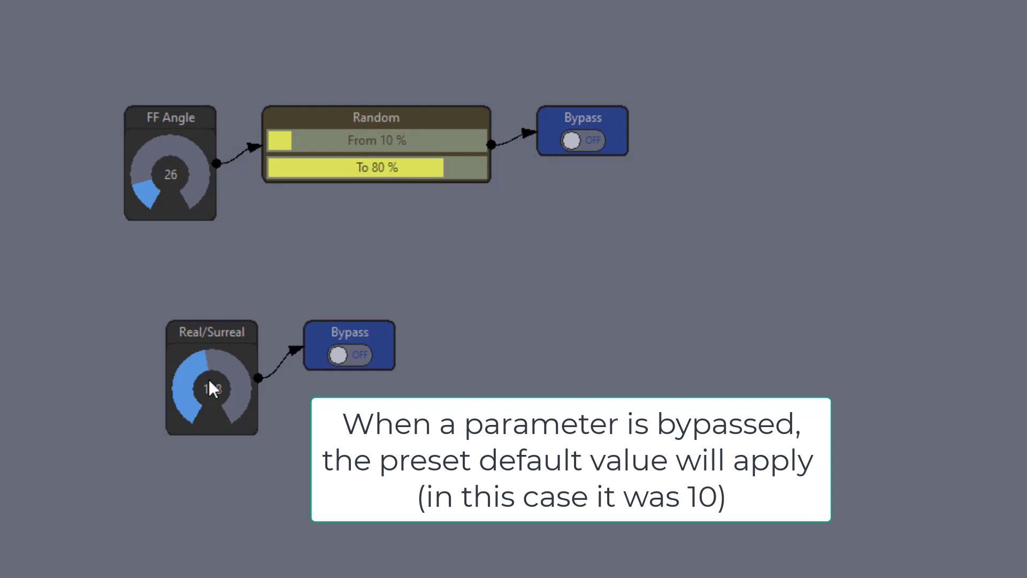
click(354, 354)
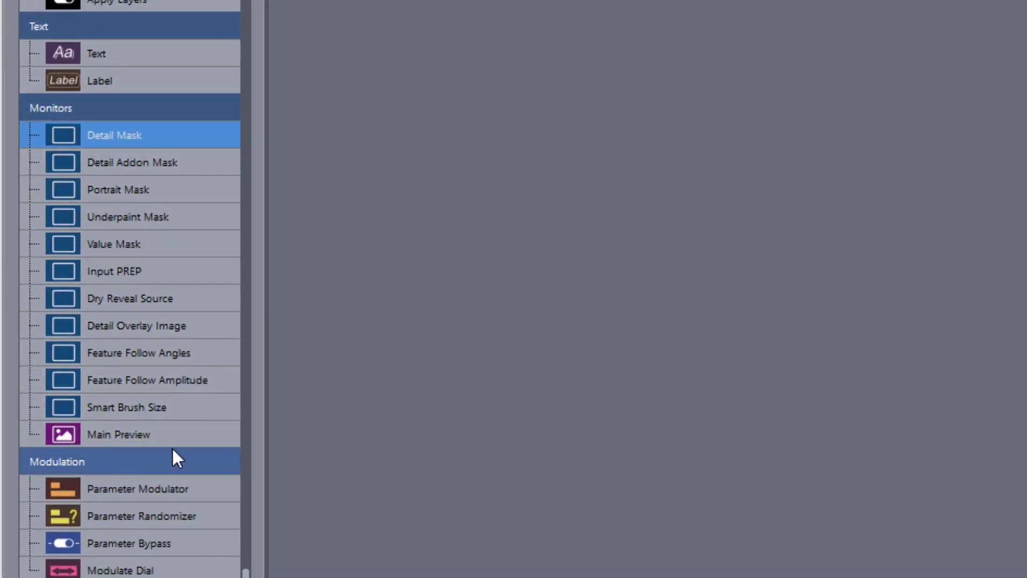
Step: Place a Detail Mask monitor and a Main Preview monitor on the panel below the controls
drag(110, 142, 450, 64)
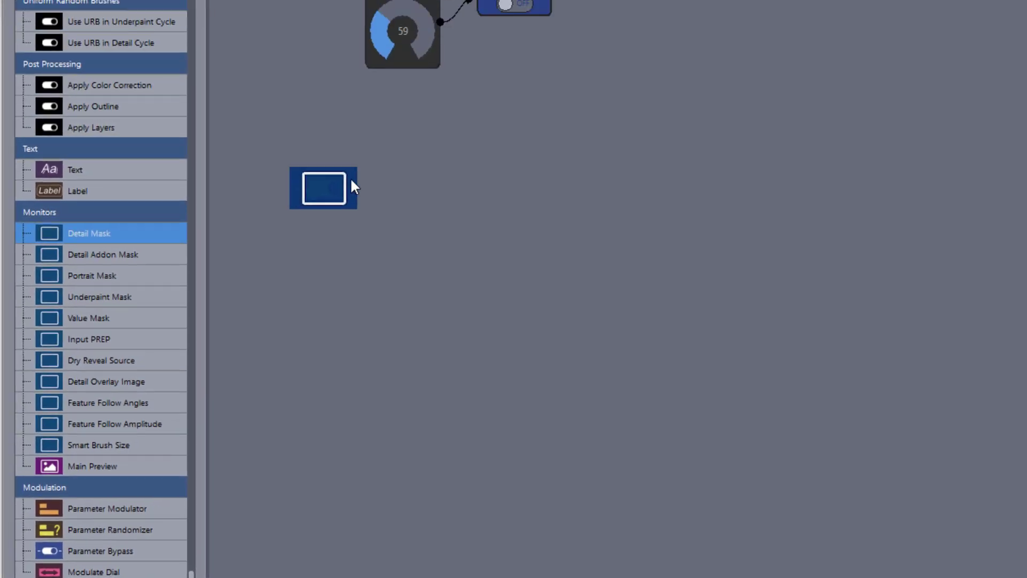
drag(351, 179, 400, 135)
mouse_move(385, 182)
mouse_down()
mouse_move(399, 191)
mouse_move(377, 167)
mouse_up()
drag(86, 478, 561, 149)
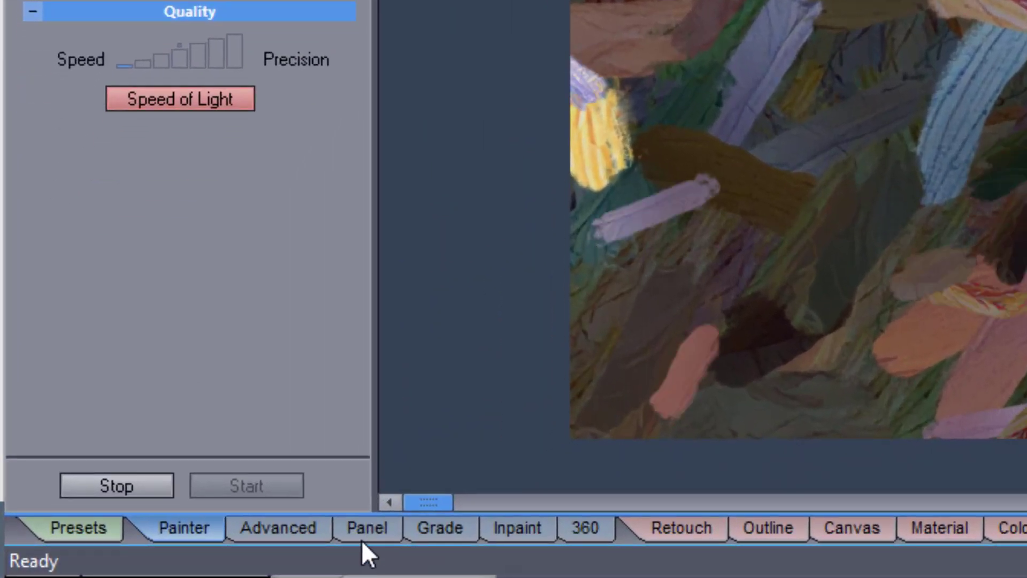
Step: Open the preset's parameter panel while the painting is running
click(360, 539)
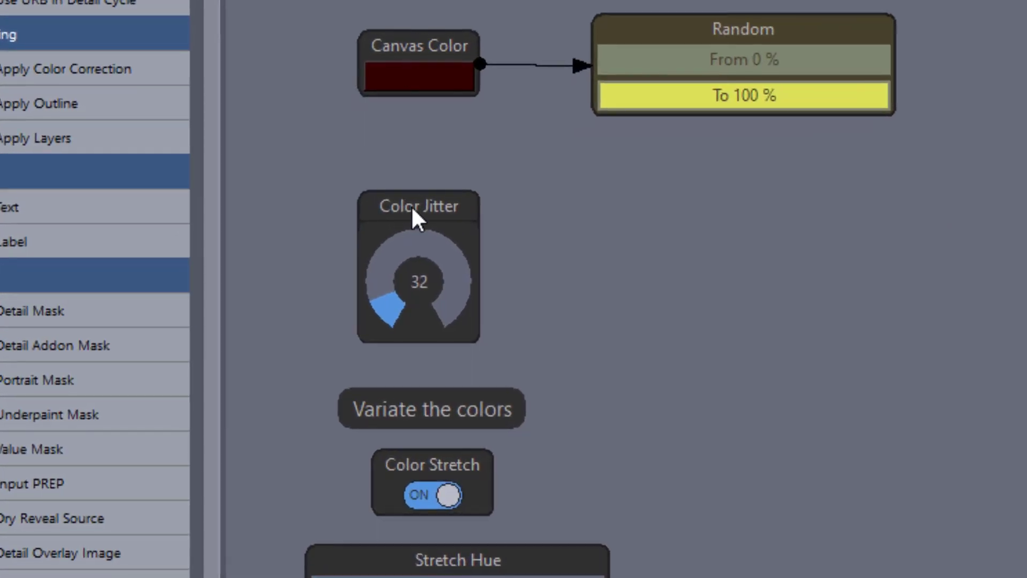
Step: Raise the Color Jitter value, and discard the change by selecting the Illustrator preset and reselecting Guerbois
drag(395, 293, 460, 297)
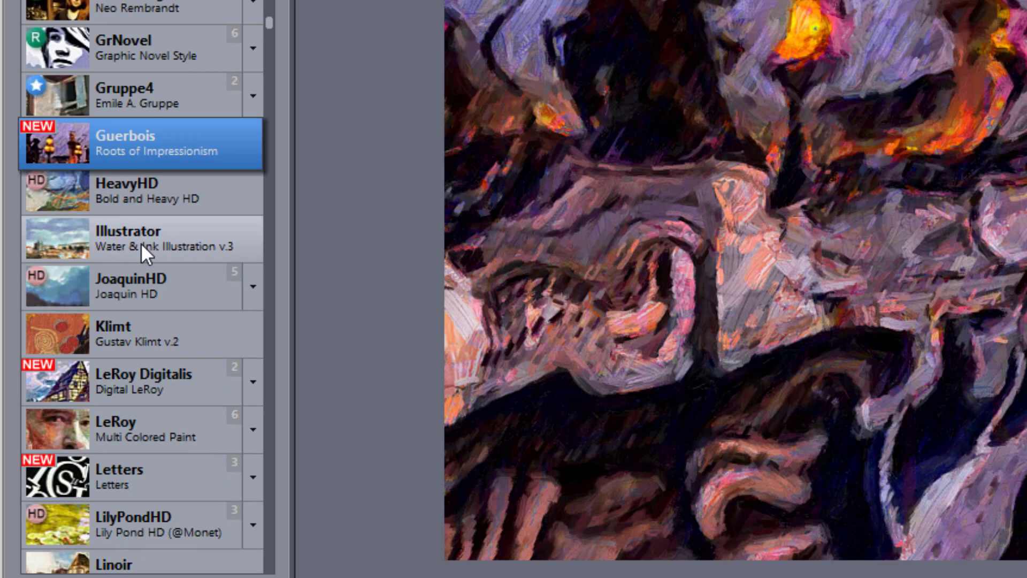
click(140, 236)
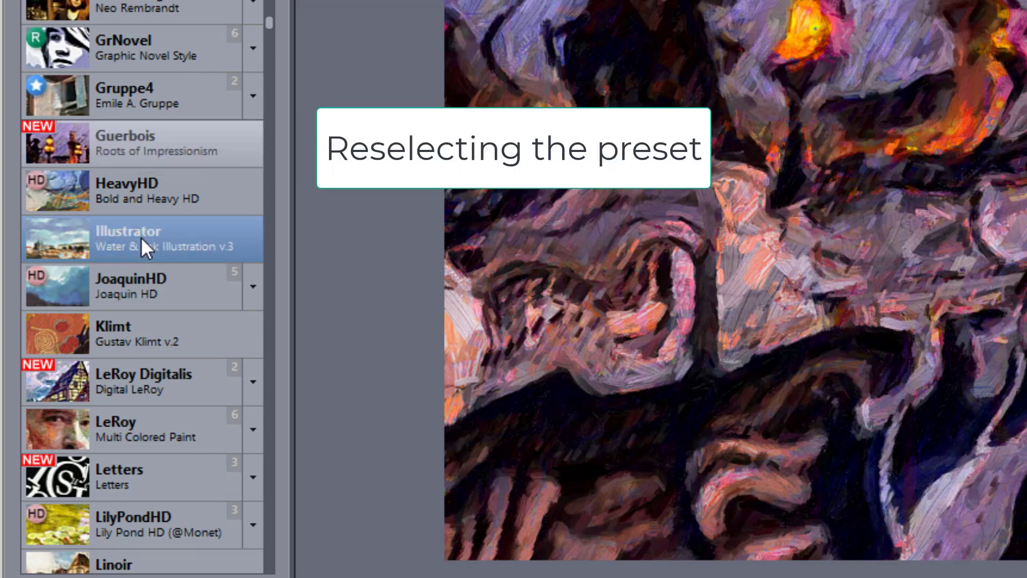
click(152, 146)
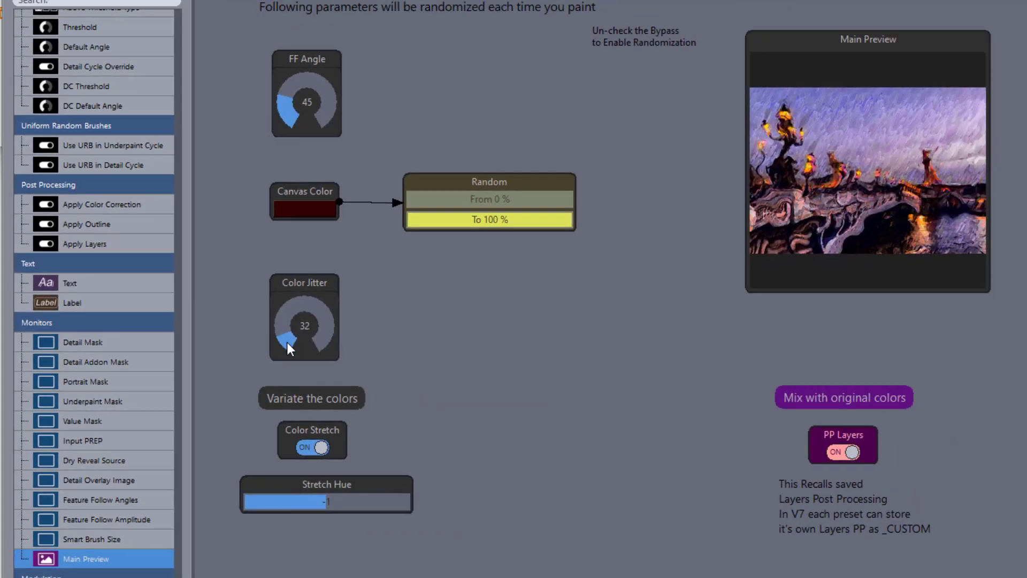
Step: Set FF Angle to 140, Color Jitter to 114 and Stretch Hue to 100 on the Guerbois panel
drag(432, 312, 435, 293)
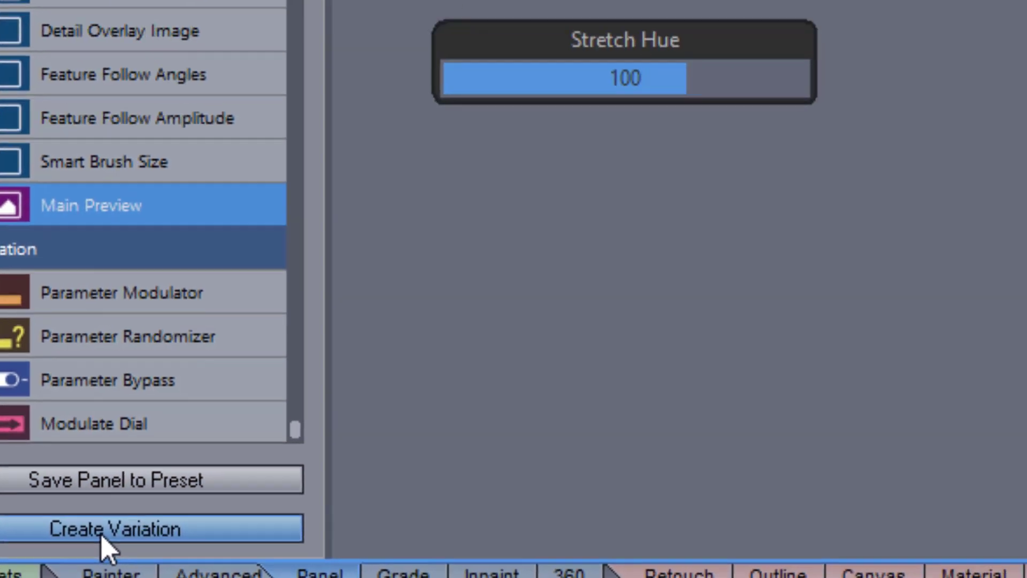
Step: Create a variation from the panel values with description line 1 "My New Variation" and show it under Guerbois in the main painter settings
click(80, 459)
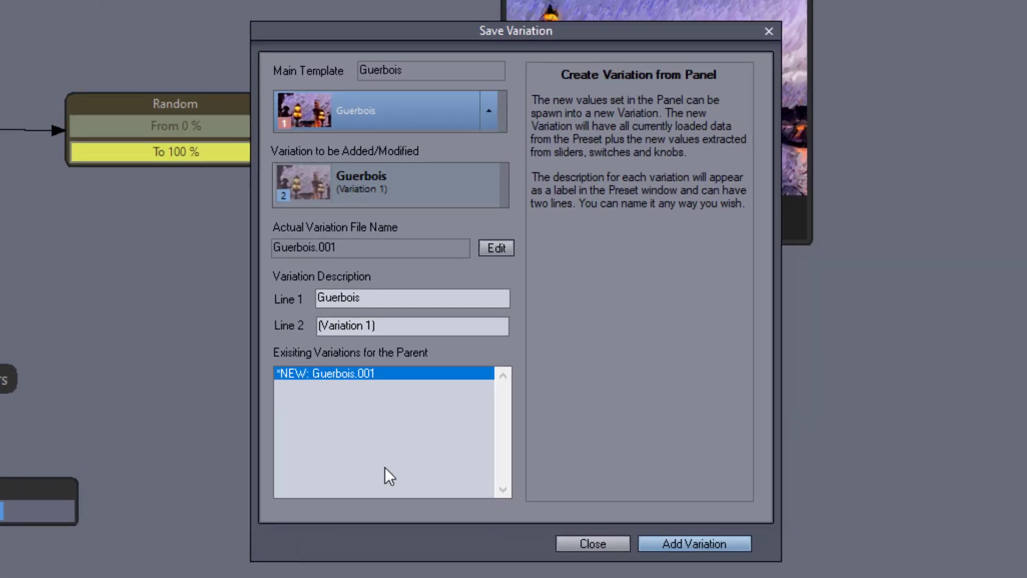
drag(394, 298, 258, 300)
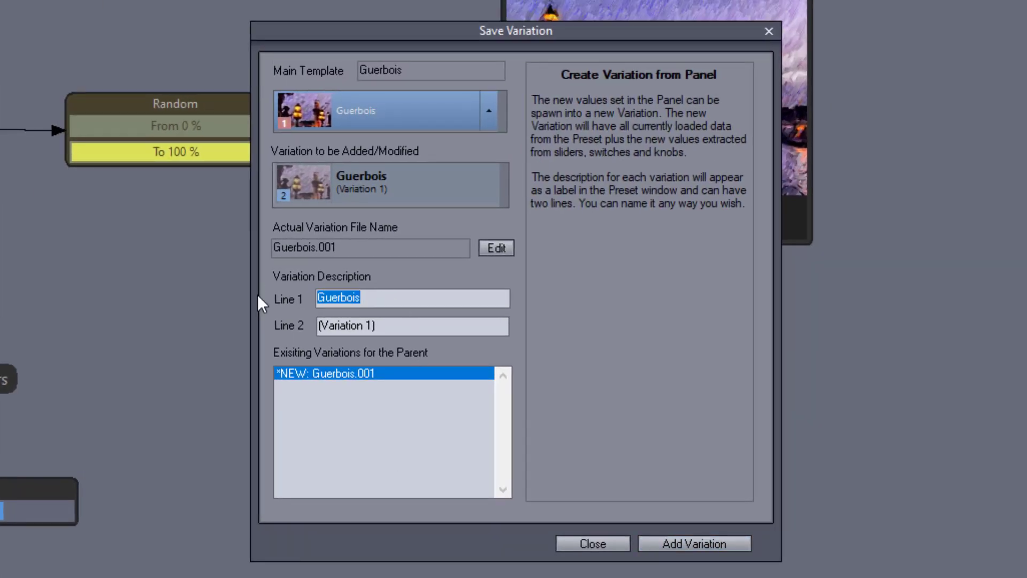
text(My New Variation)
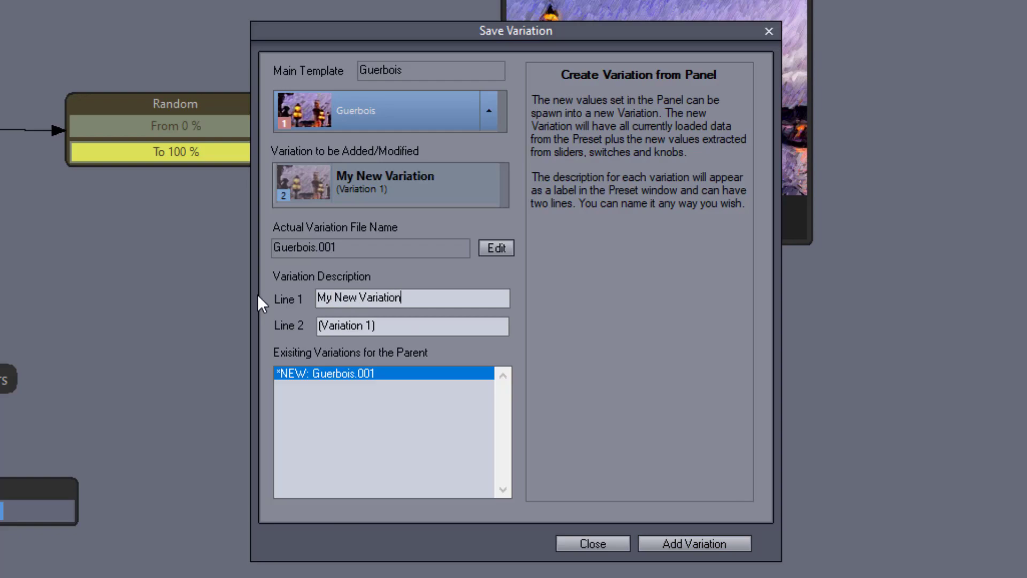
click(689, 544)
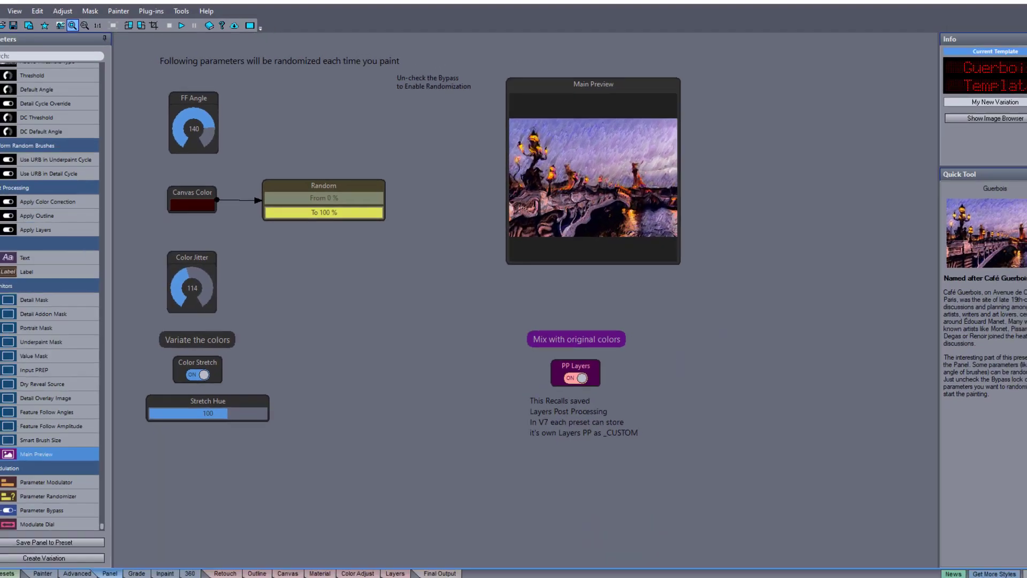
click(27, 560)
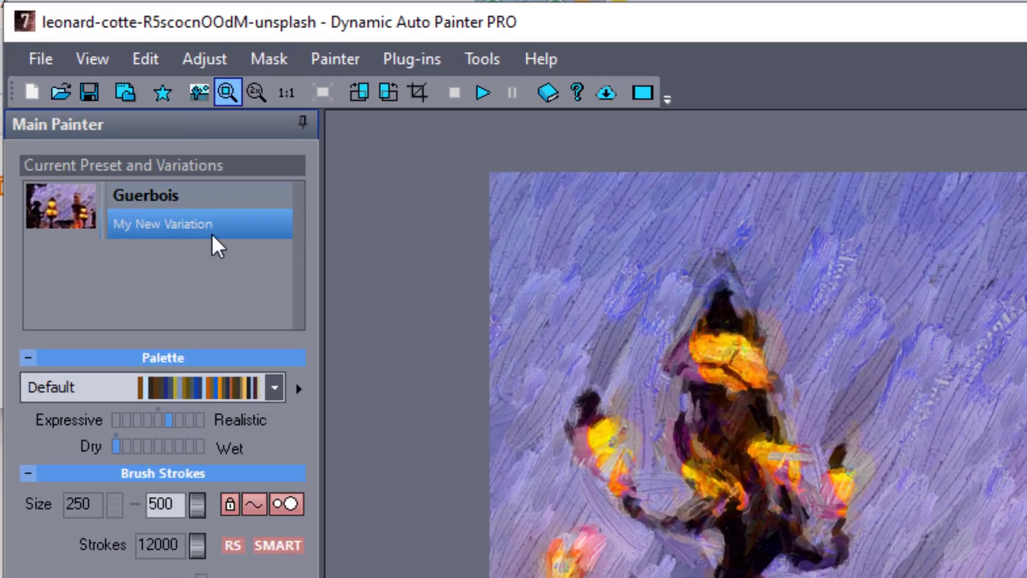